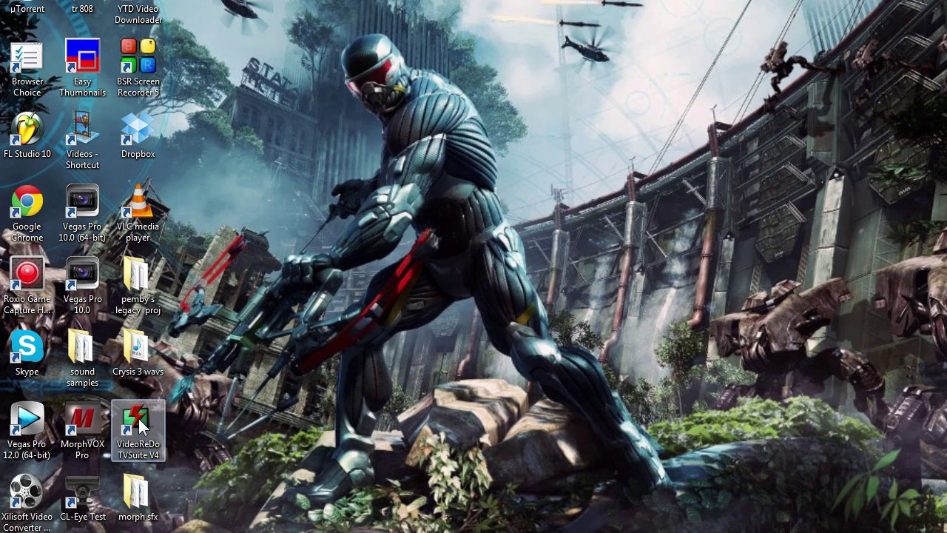
Launch VideoReDo TVSuite V4 from its desktop icon and open the 13:13.02 recording Pemby's Legacy pt 1.
{"action": "left_click", "coordinate": [141, 425]}
{"action": "double_click", "coordinate": [140, 426]}
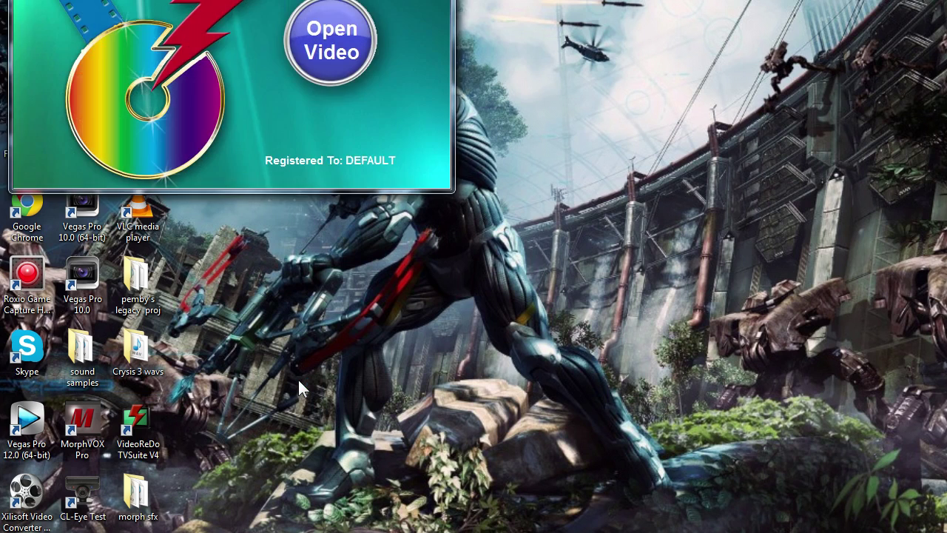
{"action": "left_click", "coordinate": [326, 41]}
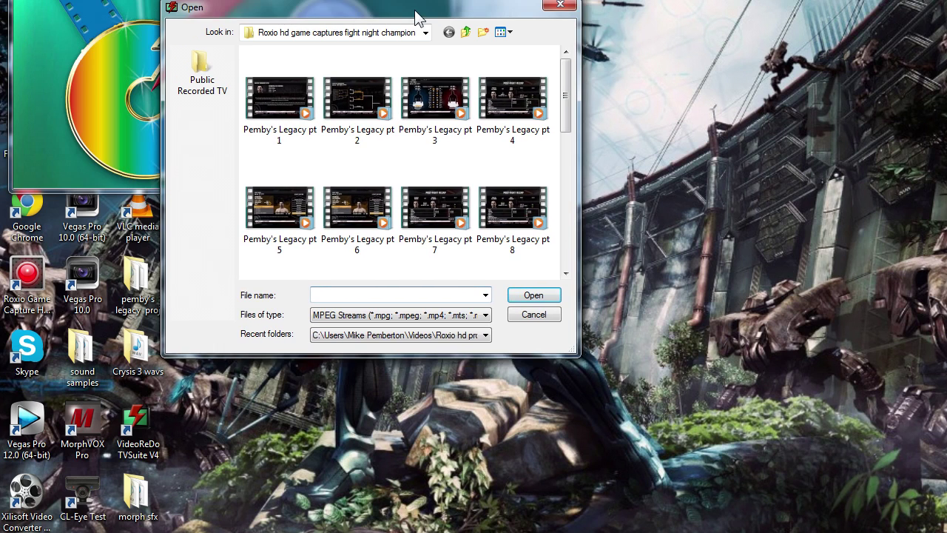
{"action": "left_click_drag", "start_coordinate": [575, 139], "coordinate": [576, 272]}
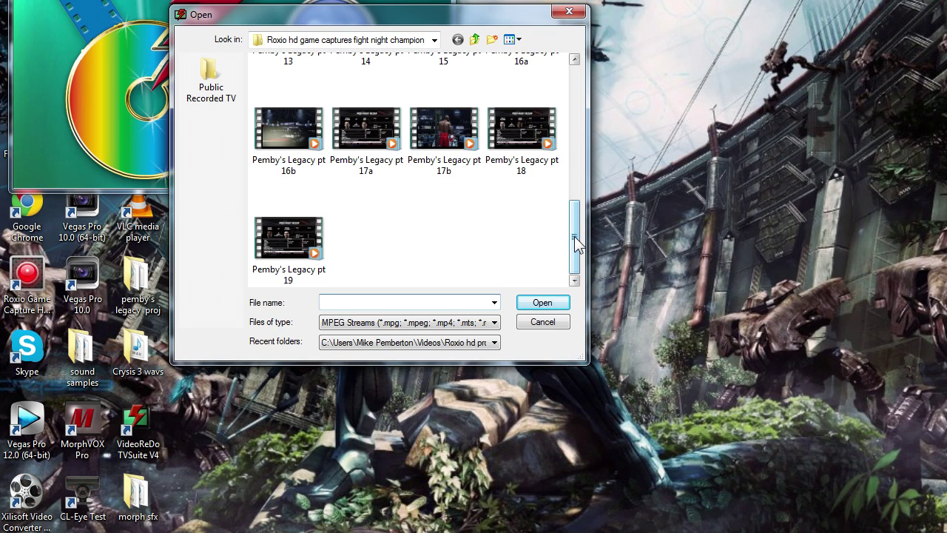
{"action": "left_click_drag", "start_coordinate": [574, 236], "coordinate": [594, 84]}
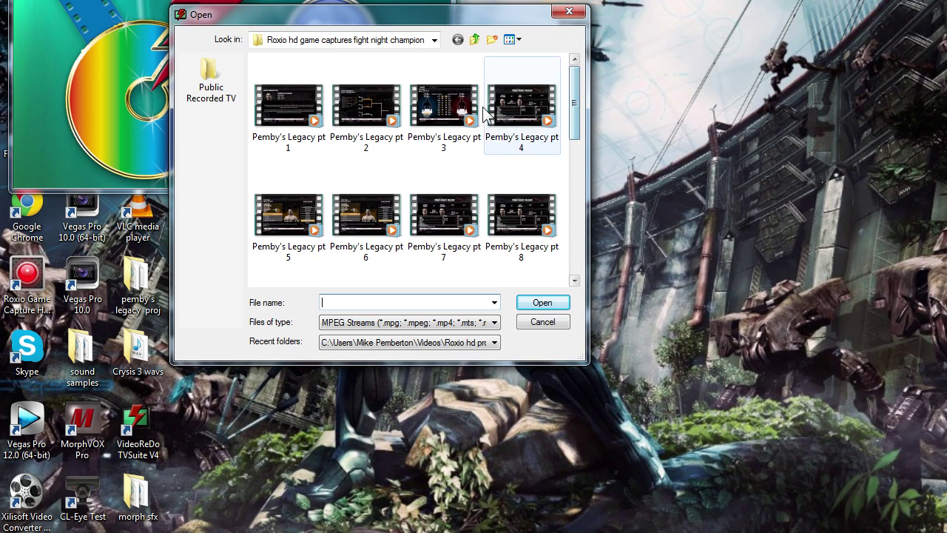
{"action": "left_click", "coordinate": [286, 117]}
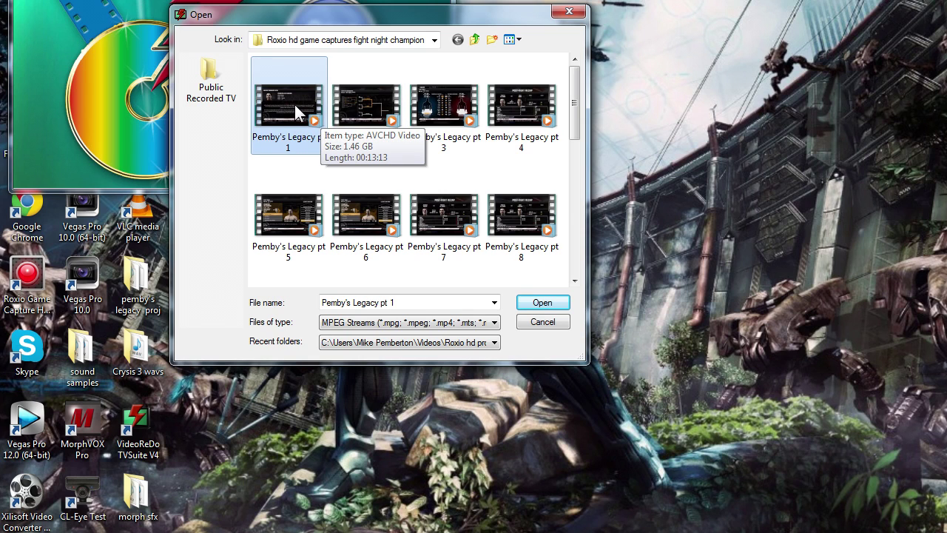
{"action": "left_click", "coordinate": [543, 304]}
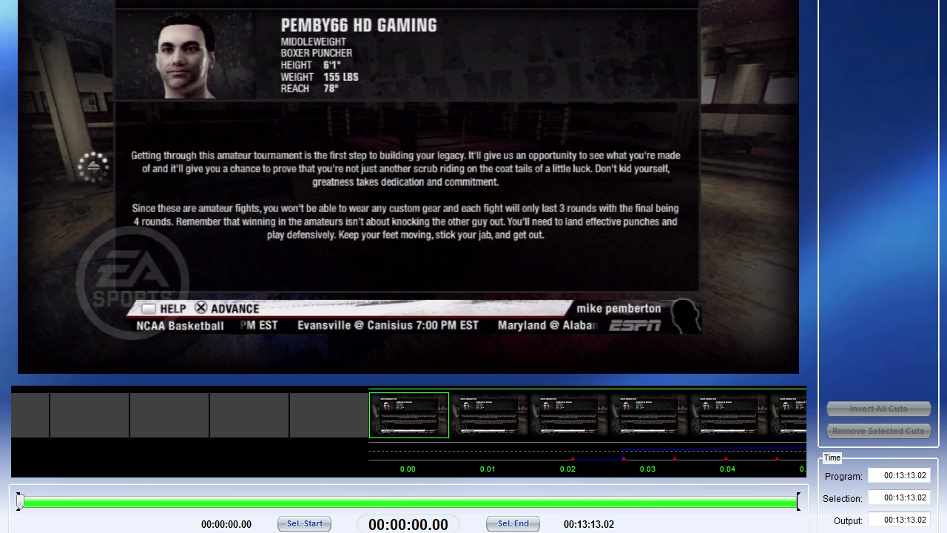
Start Save Video with Ctrl+S and confirm re-muxing the entire input file.
{"action": "key", "text": "ctrl+s"}
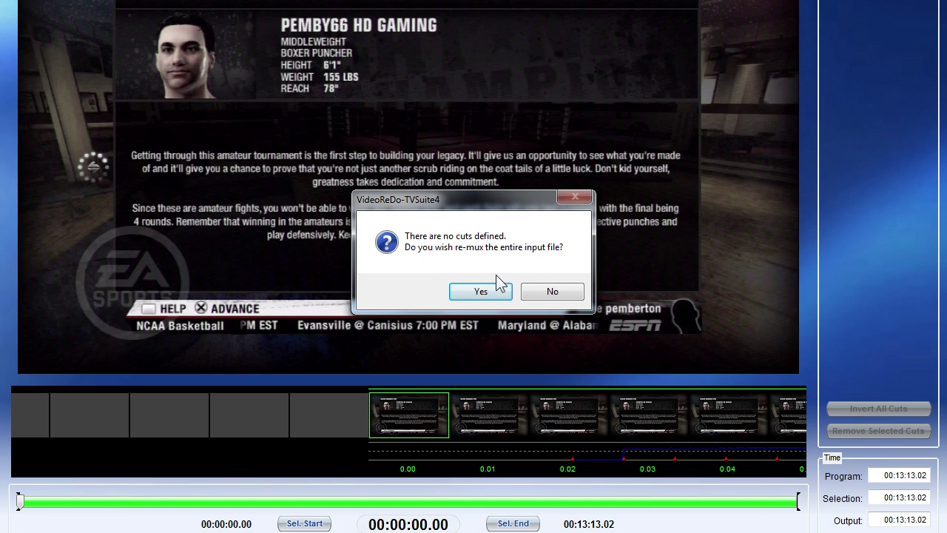
{"action": "left_click", "coordinate": [481, 294]}
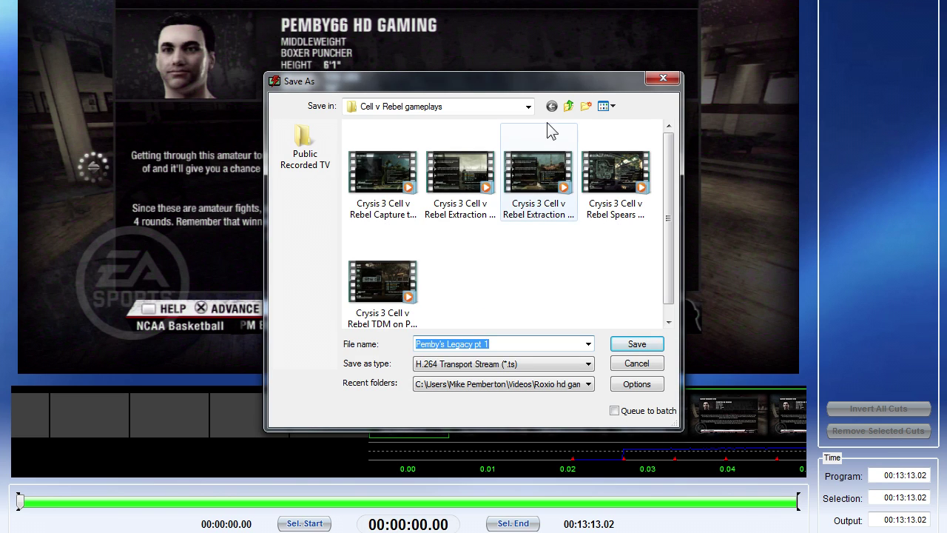
Set the save location to My Videos > Roxio hd game captures fight night champion.
{"action": "left_click", "coordinate": [528, 107]}
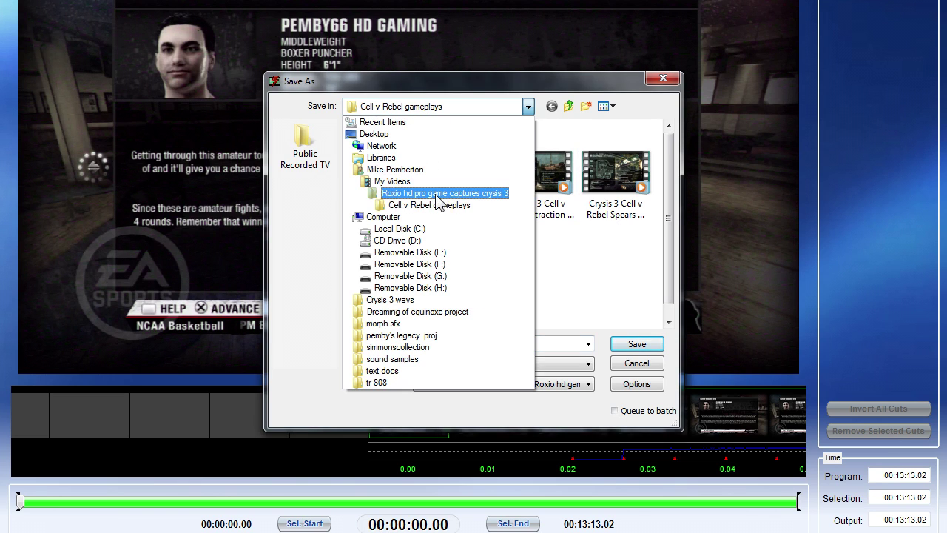
{"action": "left_click", "coordinate": [392, 181]}
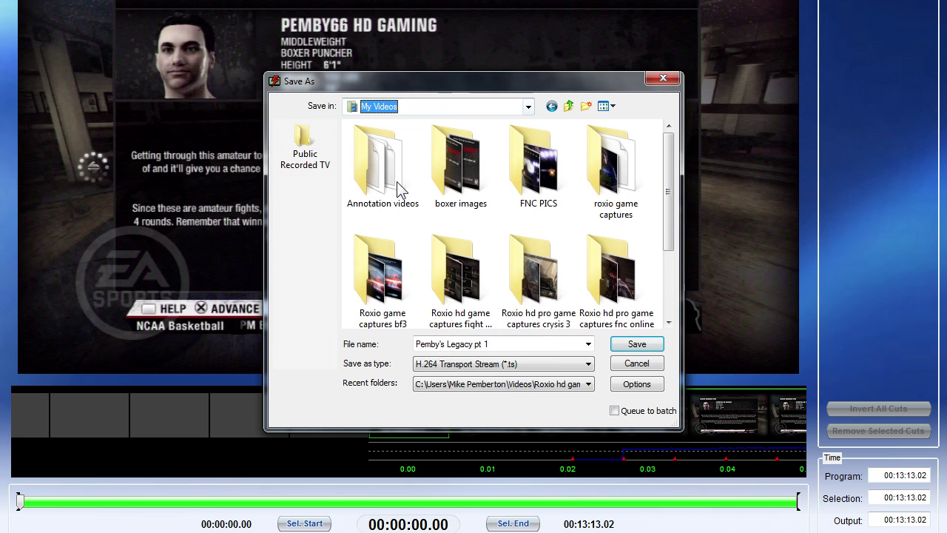
{"action": "double_click", "coordinate": [474, 296]}
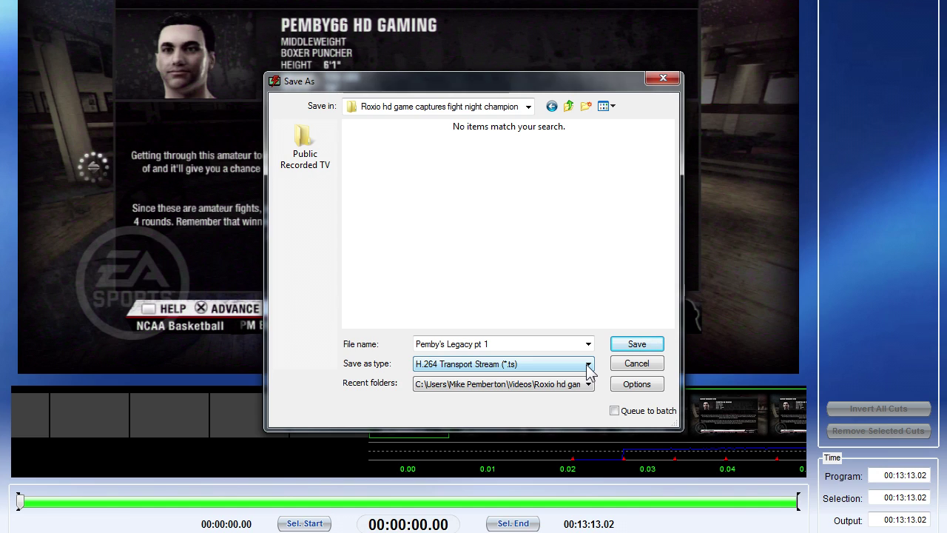
Set the output audio to MPEG Layer 2 at 320 kbps and save the .ts file.
{"action": "left_click", "coordinate": [636, 384]}
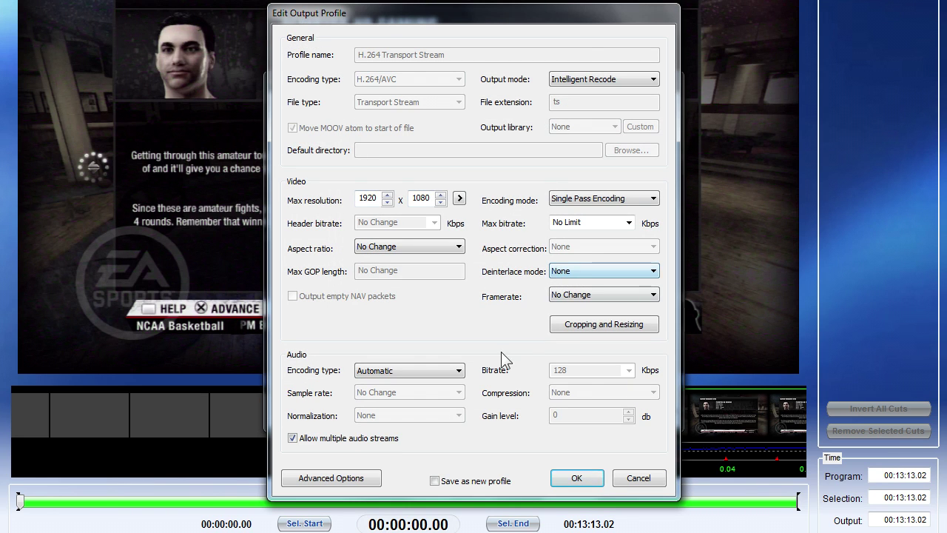
{"action": "left_click", "coordinate": [458, 373]}
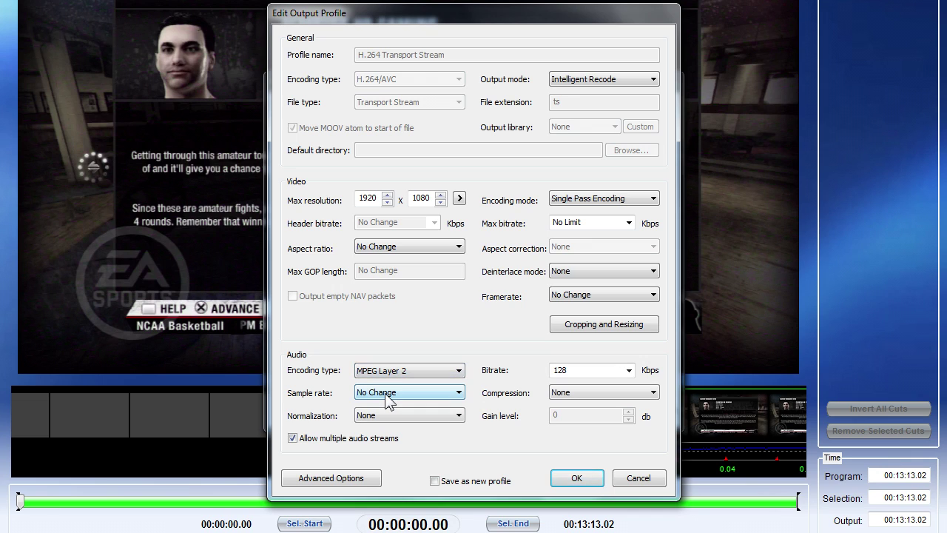
{"action": "left_click", "coordinate": [629, 370]}
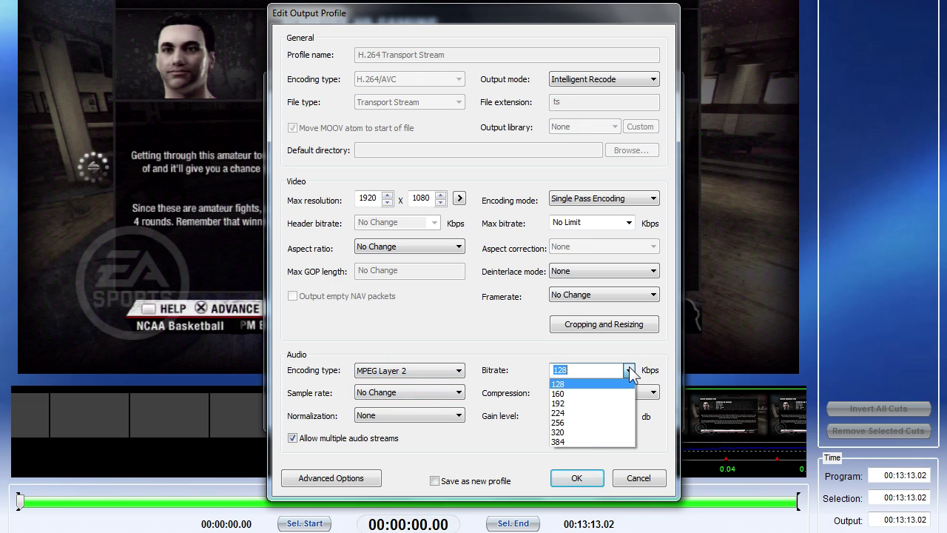
{"action": "left_click", "coordinate": [614, 432]}
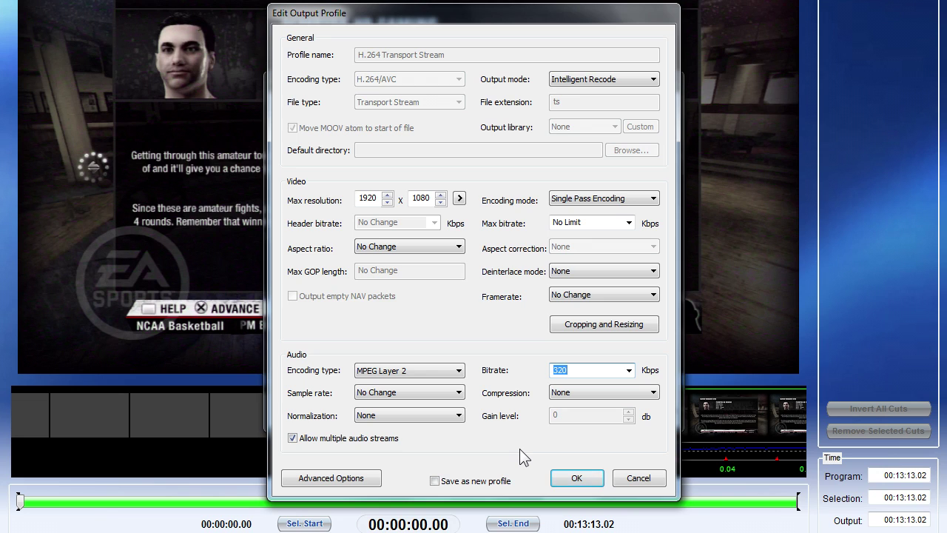
{"action": "left_click", "coordinate": [576, 478]}
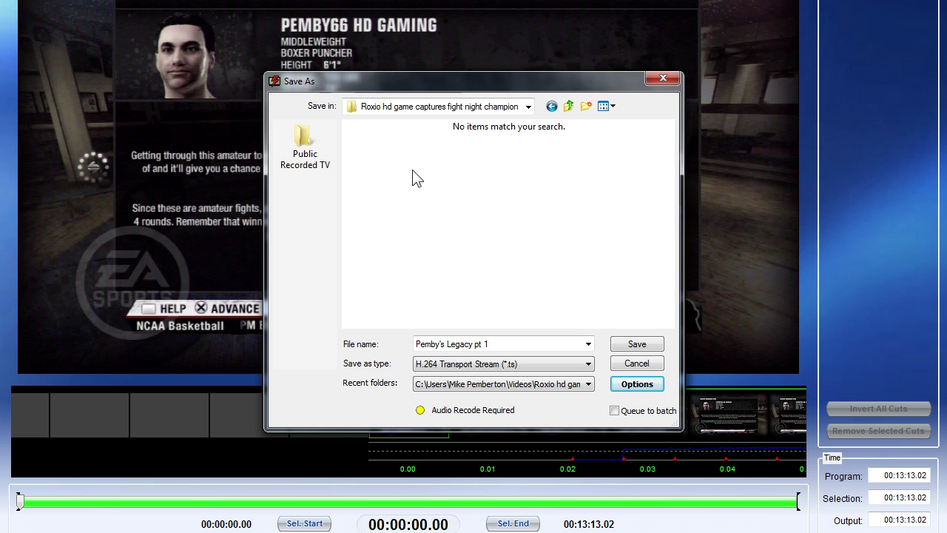
{"action": "left_click", "coordinate": [628, 345]}
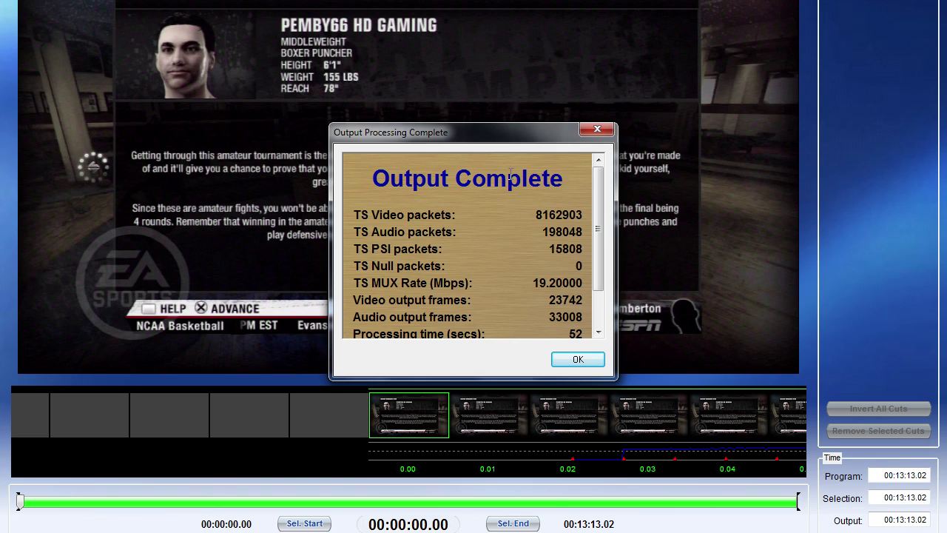
Review the Output Complete stats (23742 frames in 52 seconds) and dismiss the report.
{"action": "left_click_drag", "start_coordinate": [599, 274], "coordinate": [575, 359]}
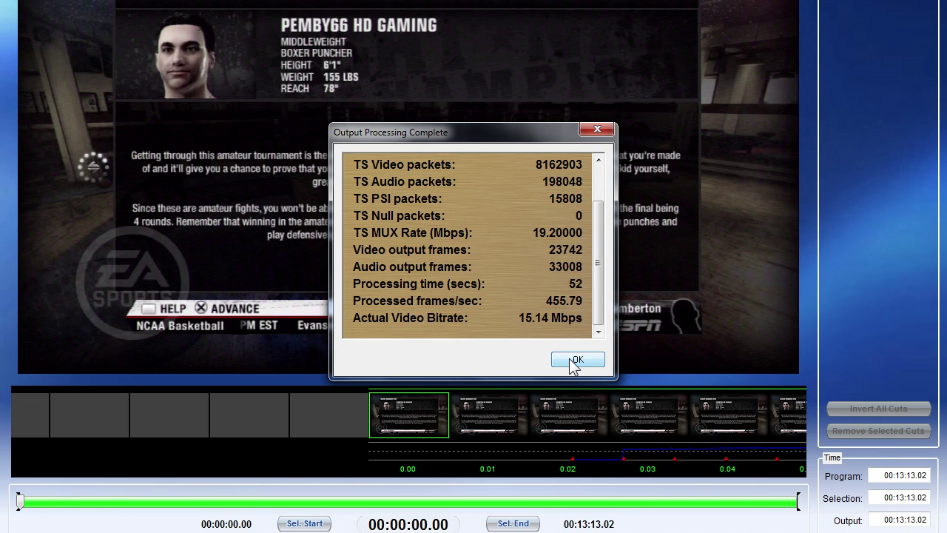
{"action": "left_click", "coordinate": [576, 360]}
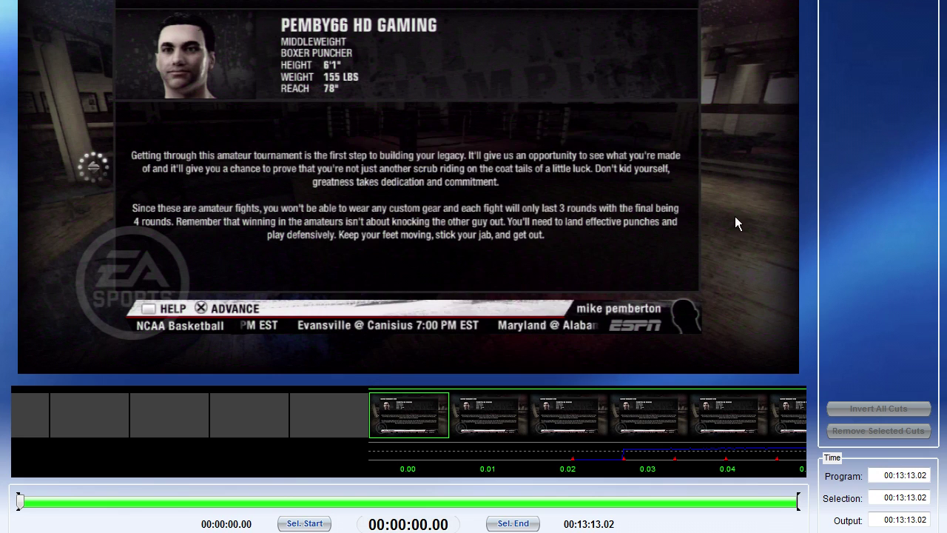
Close VideoReDo, then open the pt 1 TS file from the fight night captures folder in Vegas Pro.
{"action": "key", "text": "alt+F4"}
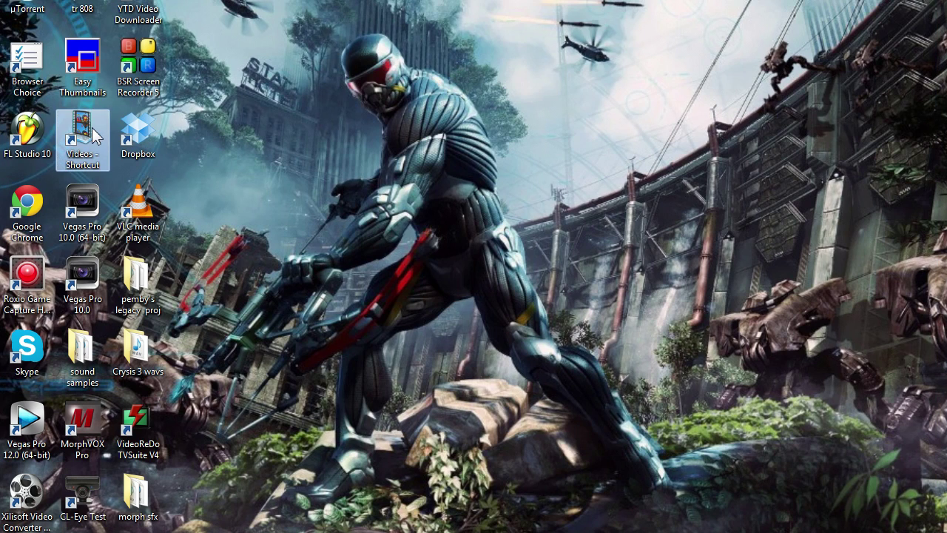
{"action": "double_click", "coordinate": [95, 133]}
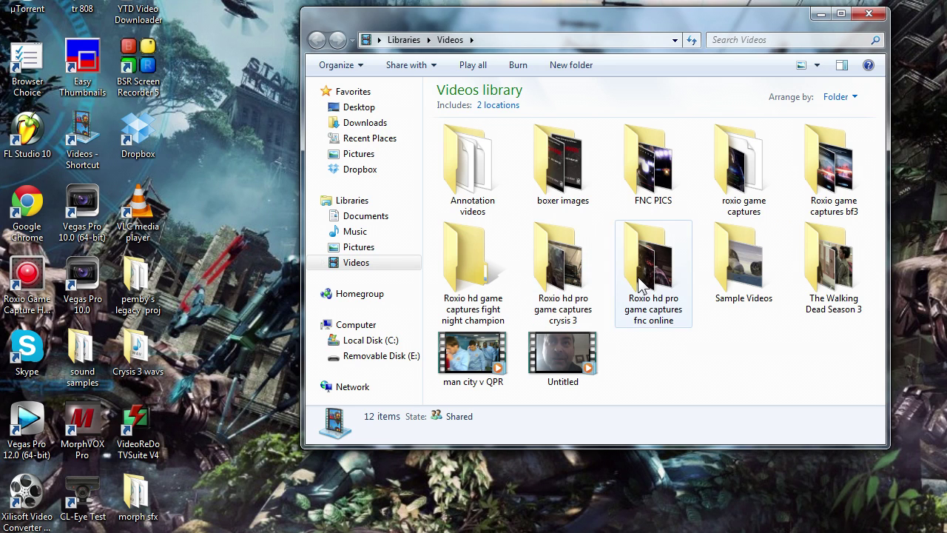
{"action": "double_click", "coordinate": [471, 270]}
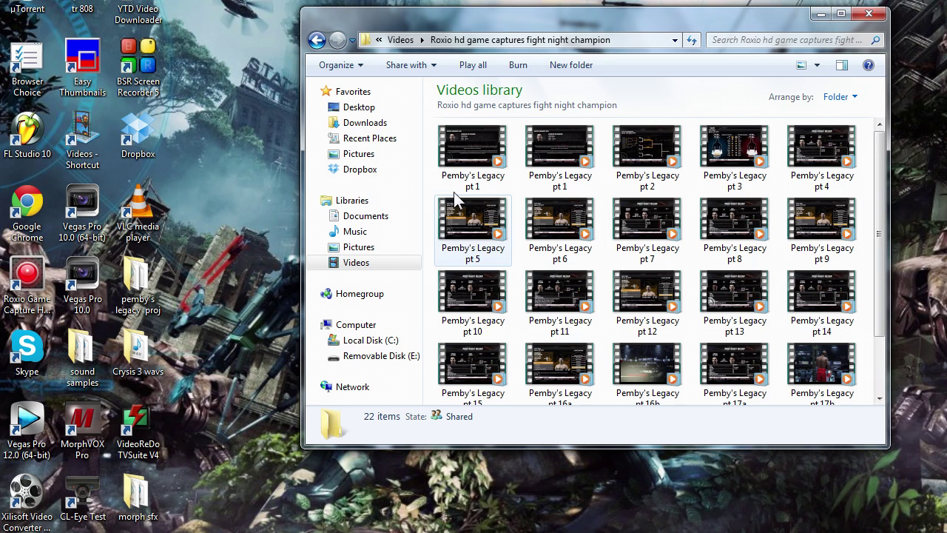
{"action": "mouse_move", "coordinate": [476, 165]}
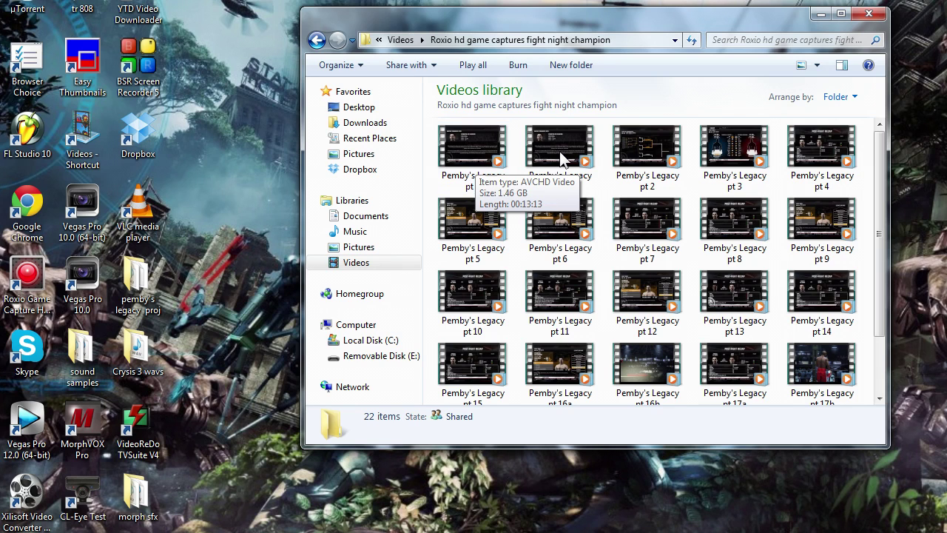
{"action": "mouse_move", "coordinate": [564, 158]}
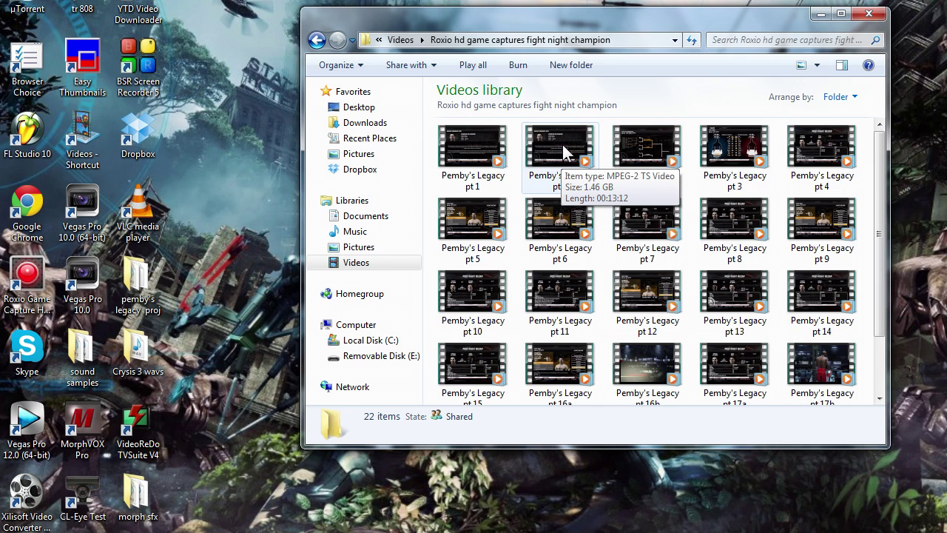
{"action": "right_click", "coordinate": [563, 144]}
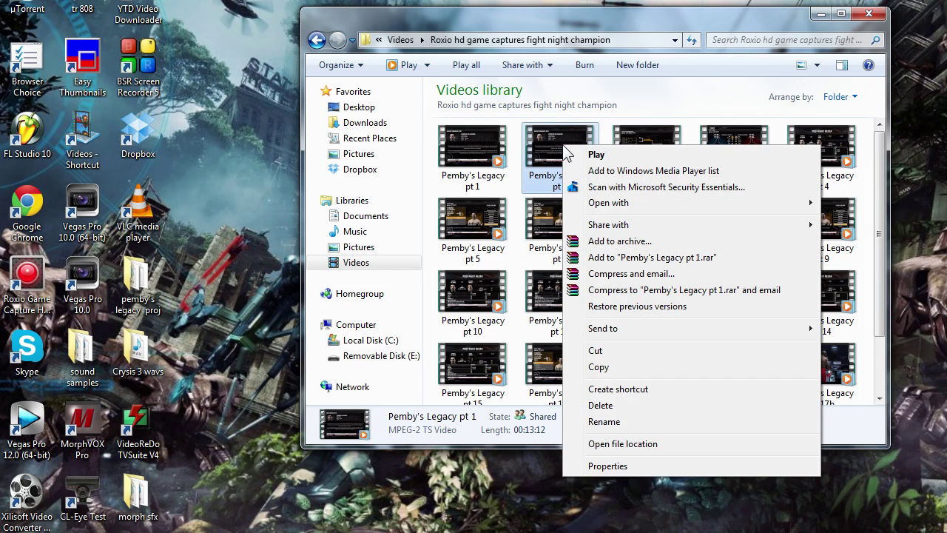
{"action": "left_click", "coordinate": [449, 211]}
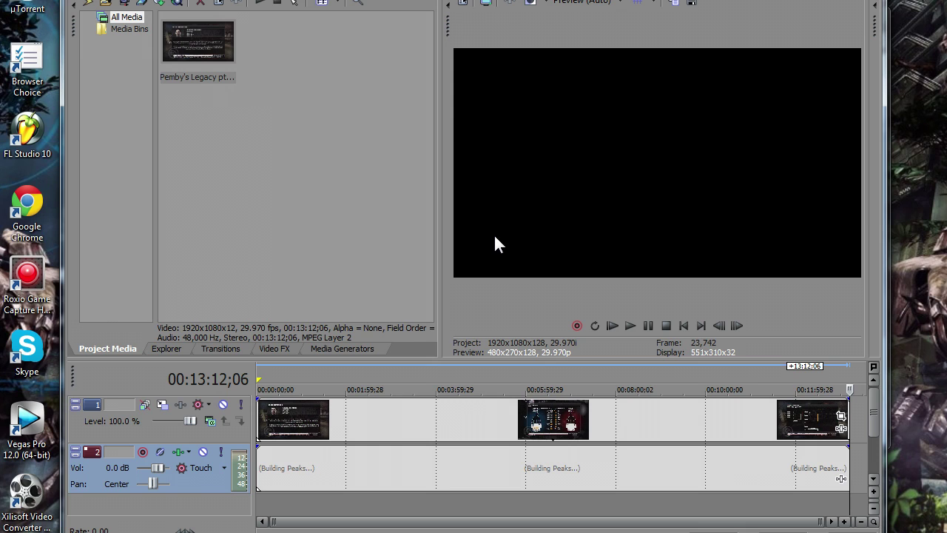
Maximize the Vegas Pro window to show the 00:13:12;06 clip with its audio waveform.
{"action": "key", "text": "super+Up"}
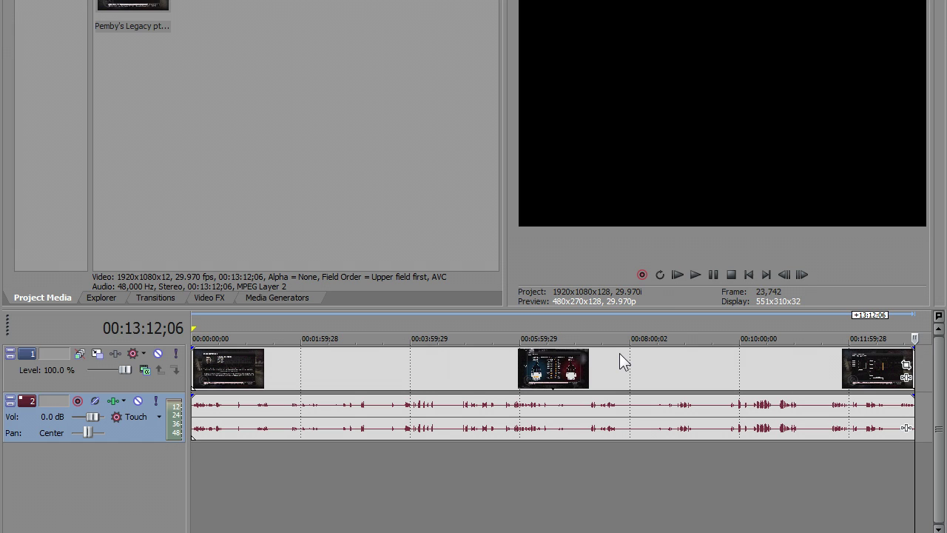
Scrub the timeline between 6:02 and 6:19 to preview the Fight Totals and Judges' Scorecard frames.
{"action": "left_click", "coordinate": [526, 319]}
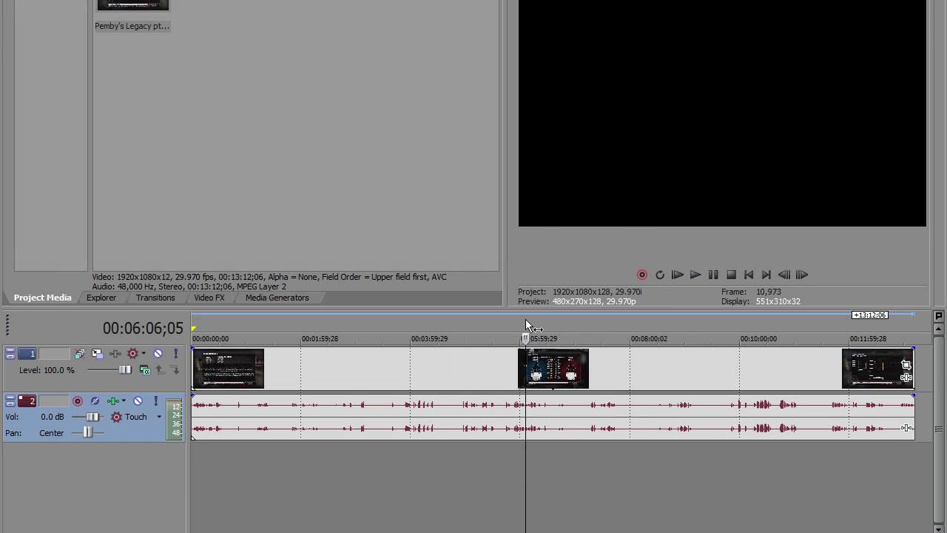
{"action": "left_click", "coordinate": [537, 318]}
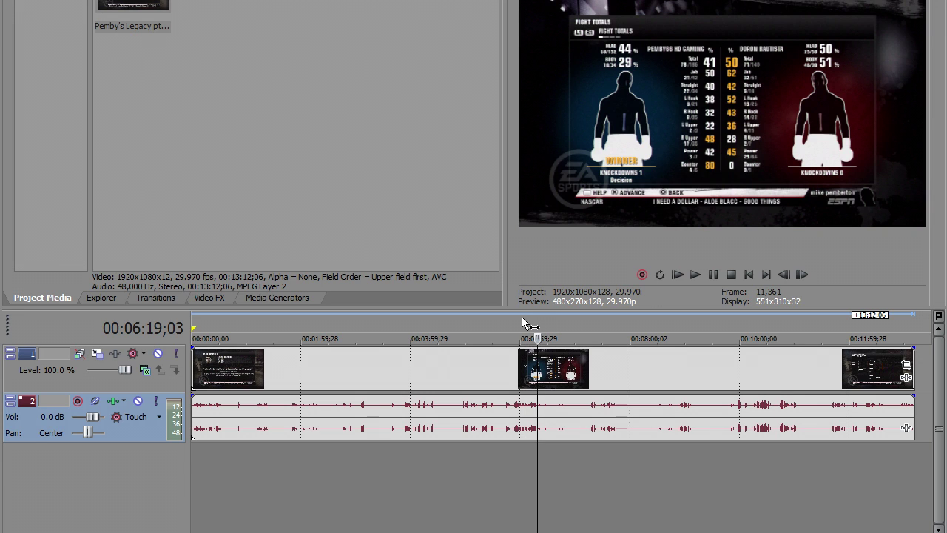
{"action": "left_click", "coordinate": [522, 317]}
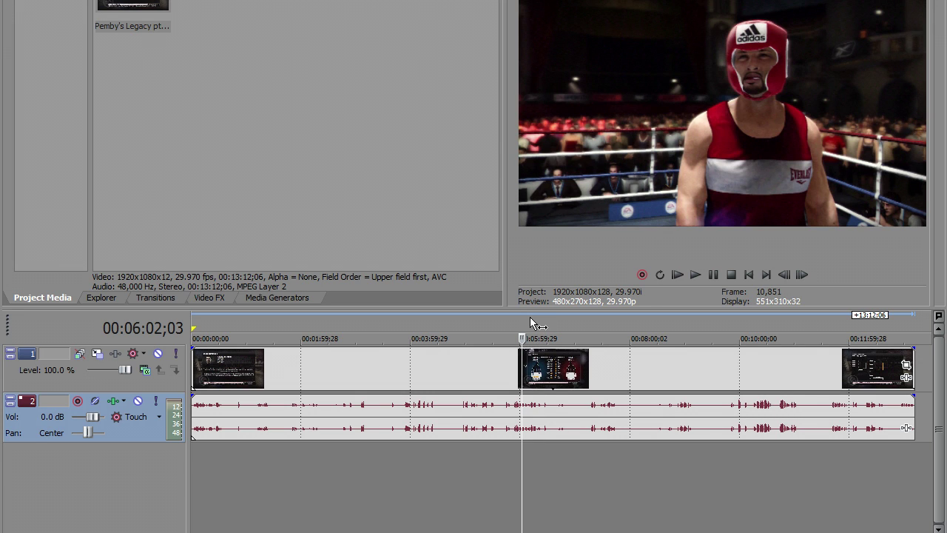
{"action": "left_click", "coordinate": [530, 319]}
{"action": "left_click", "coordinate": [525, 318]}
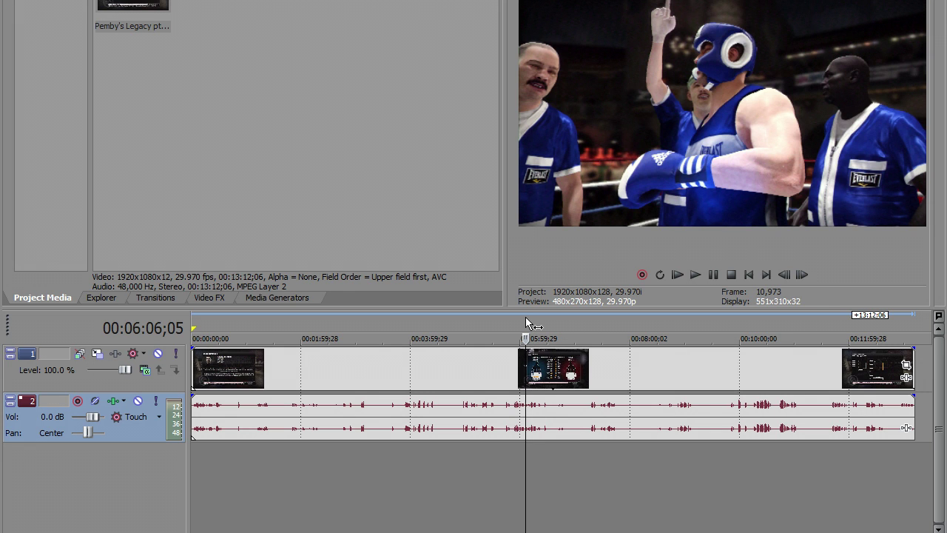
Set the pt 1 video event's properties to Disable resample, then switch back to Explorer.
{"action": "left_click", "coordinate": [435, 360]}
{"action": "right_click", "coordinate": [426, 363]}
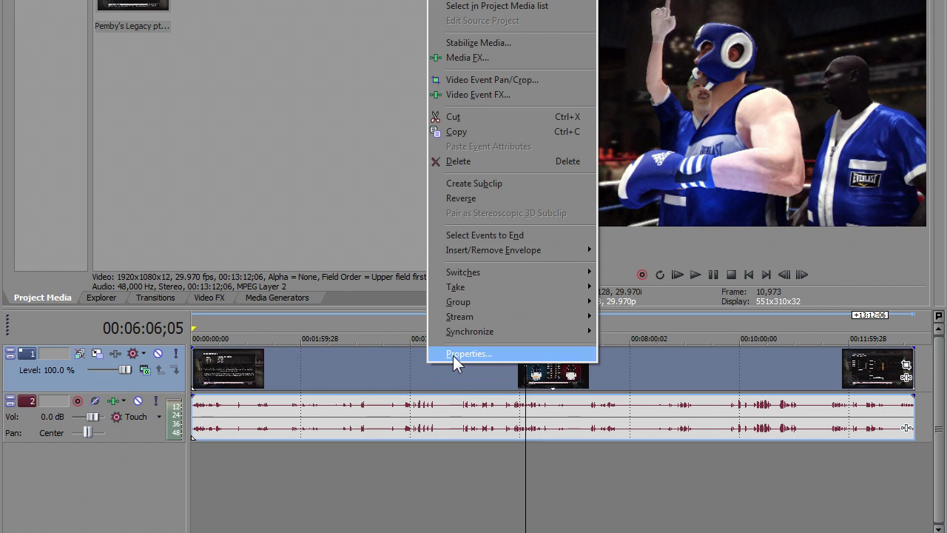
{"action": "left_click", "coordinate": [453, 355]}
{"action": "left_click", "coordinate": [361, 188]}
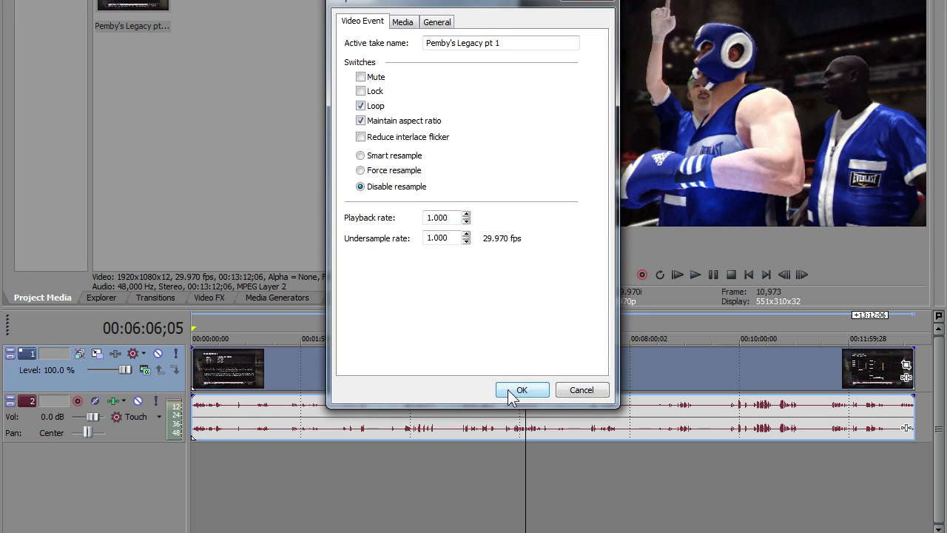
{"action": "left_click", "coordinate": [520, 390]}
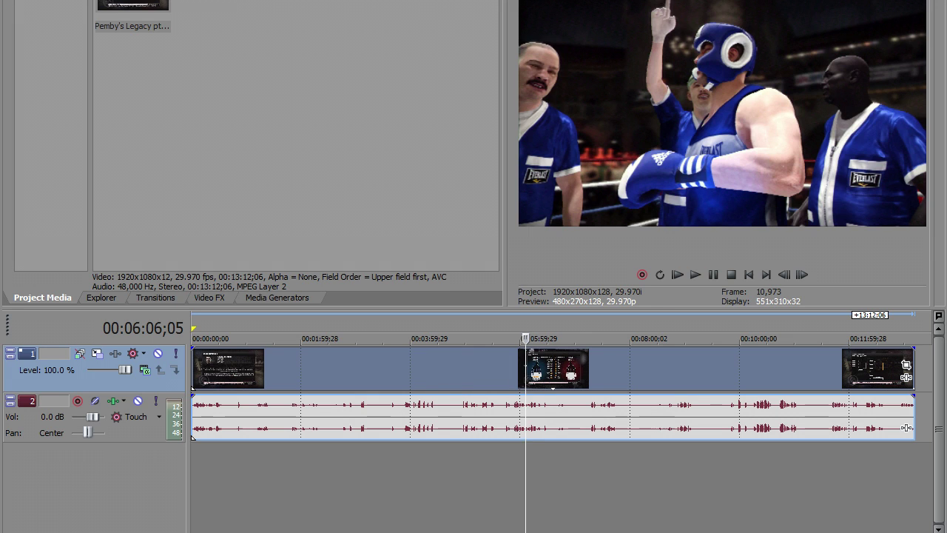
{"action": "mouse_move", "coordinate": [295, 532]}
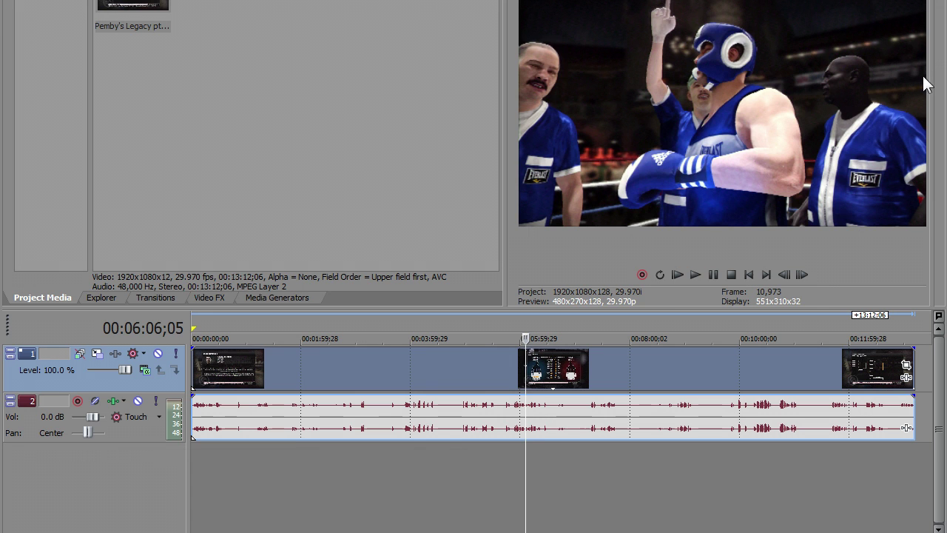
{"action": "left_click", "coordinate": [376, 503]}
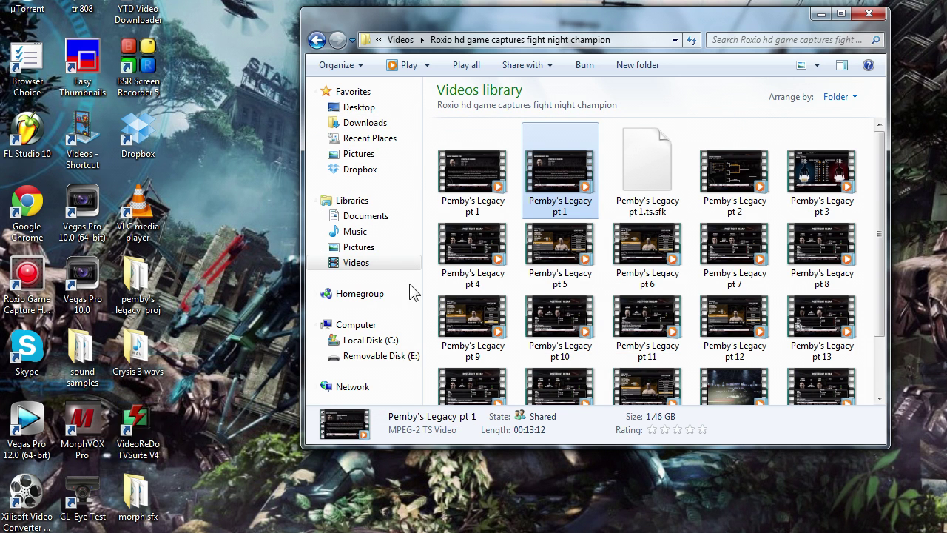
{"action": "double_click", "coordinate": [568, 186]}
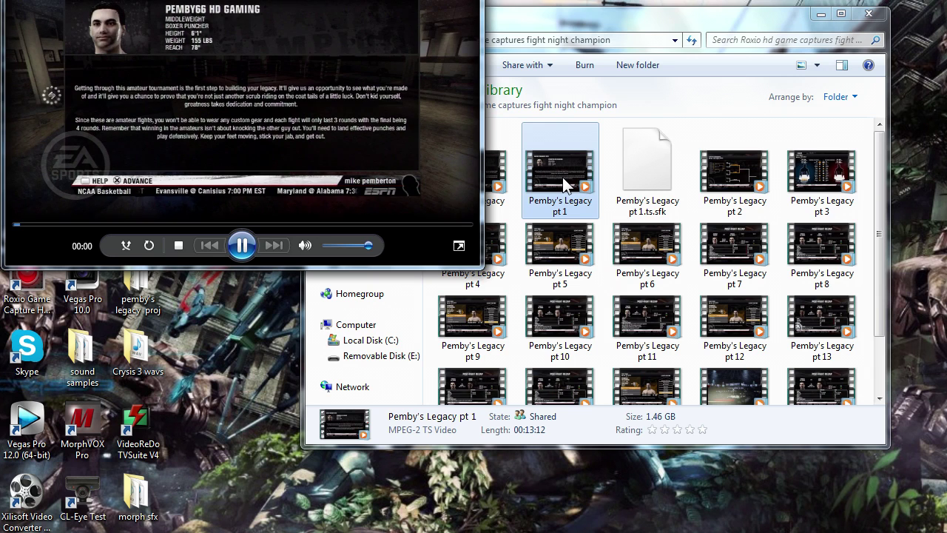
{"action": "left_click", "coordinate": [270, 225]}
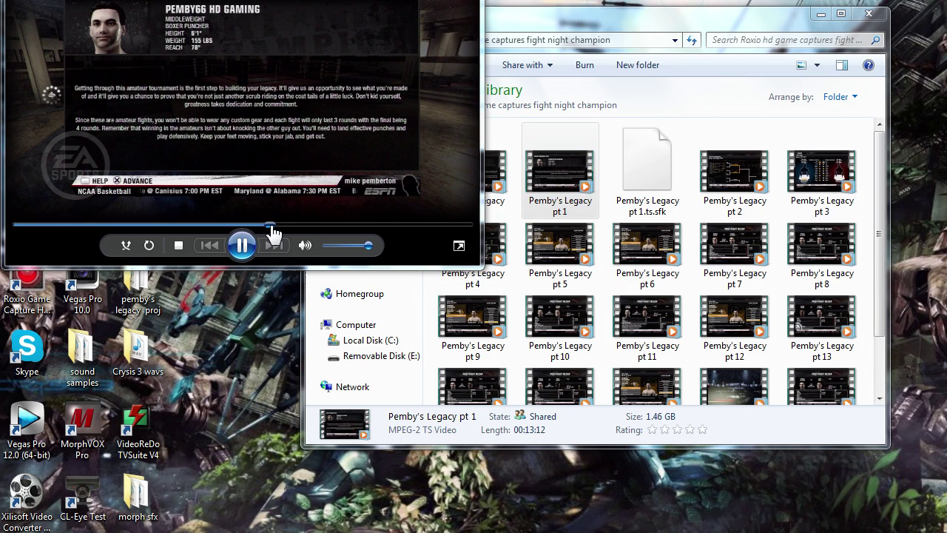
{"action": "left_click", "coordinate": [459, 246]}
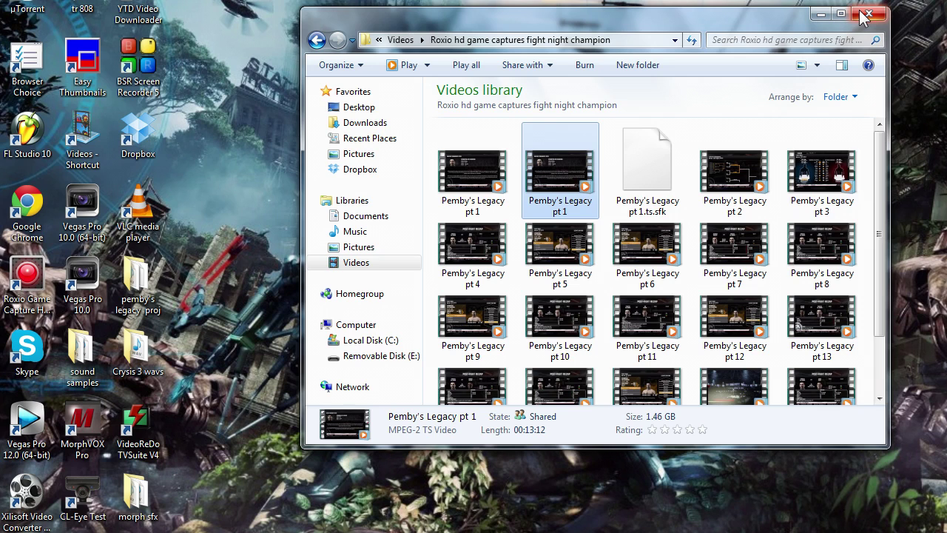
Restore BSR Screen Recorder from the taskbar to stop the recording.
{"action": "mouse_move", "coordinate": [249, 532]}
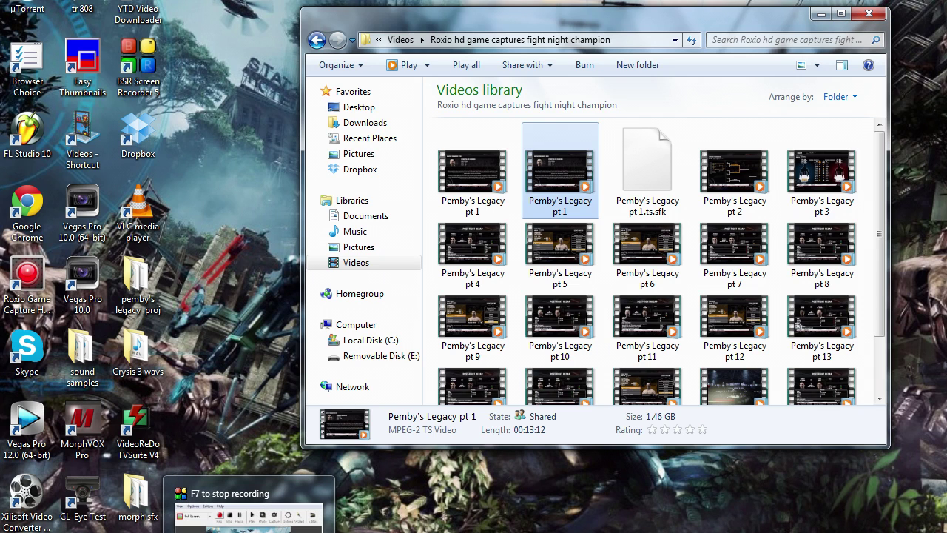
{"action": "left_click", "coordinate": [249, 514]}
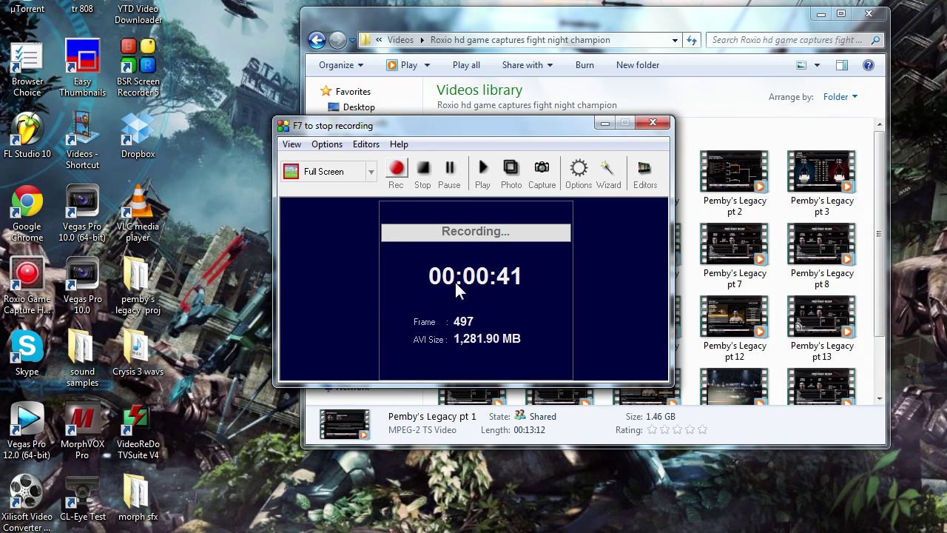